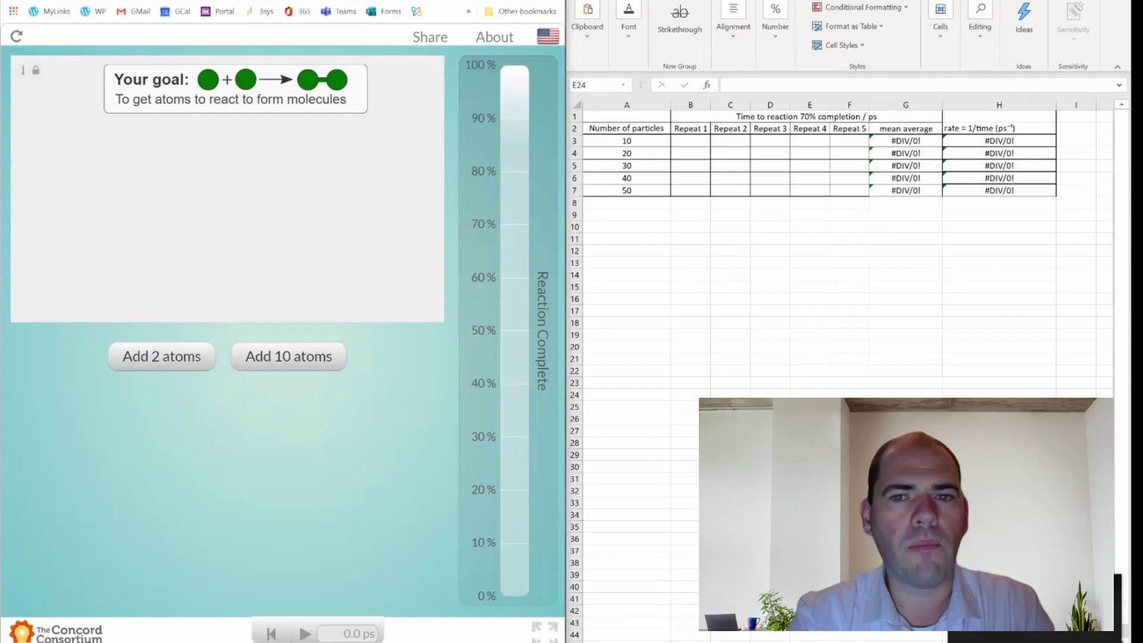
Add atoms, run the reaction, pause at 29.7 ps, and reset to an empty box
click(154, 365)
click(156, 366)
click(259, 358)
click(259, 357)
click(259, 358)
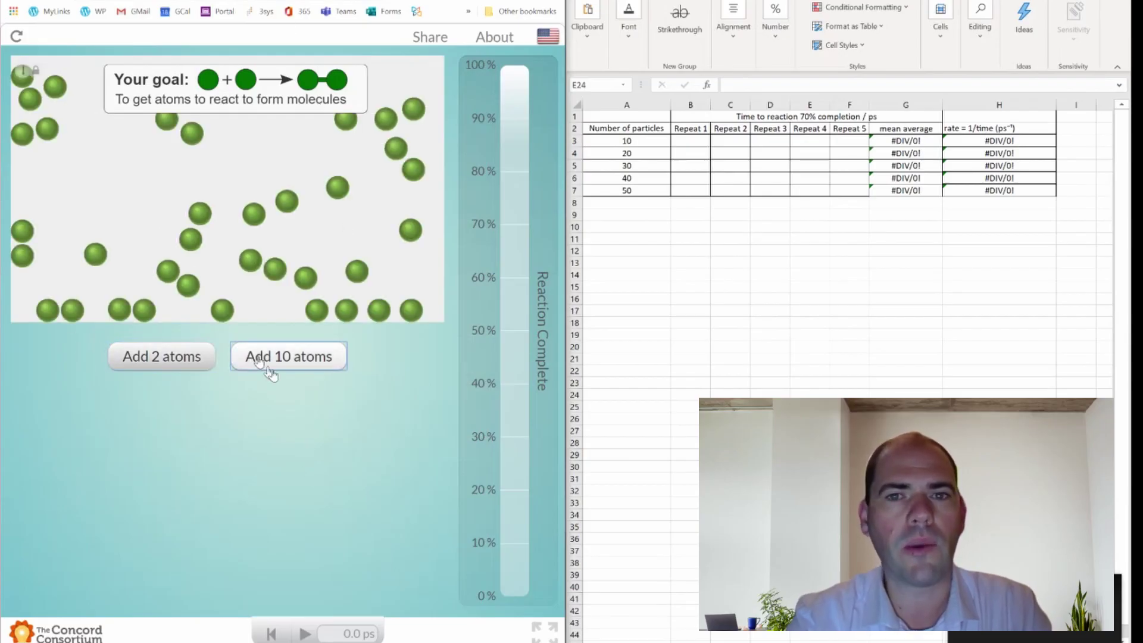
click(305, 634)
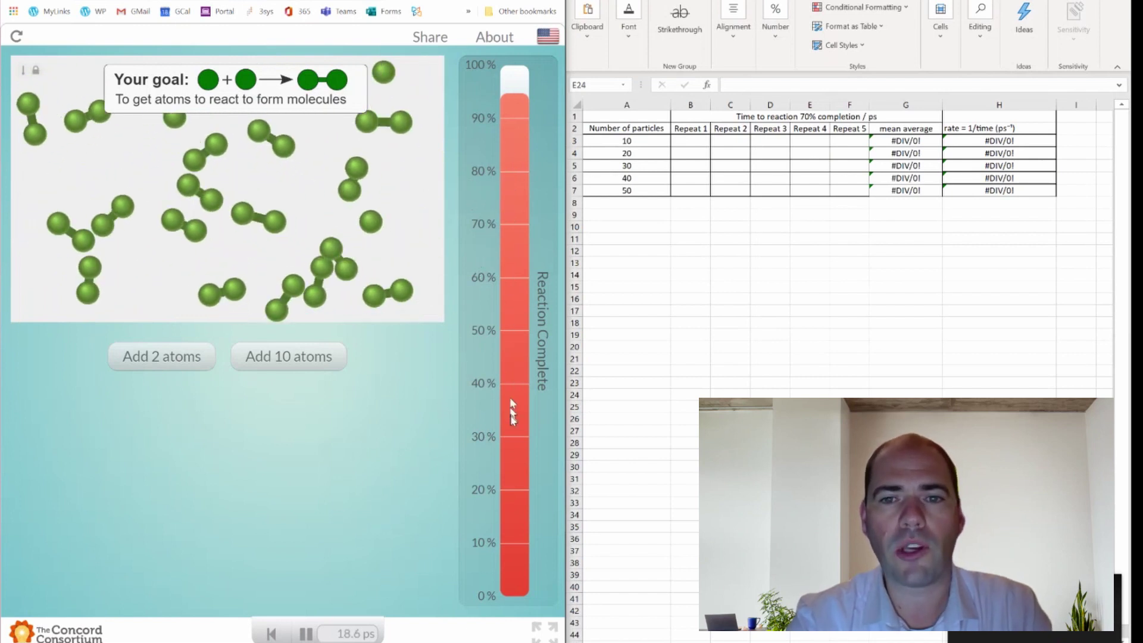
click(306, 634)
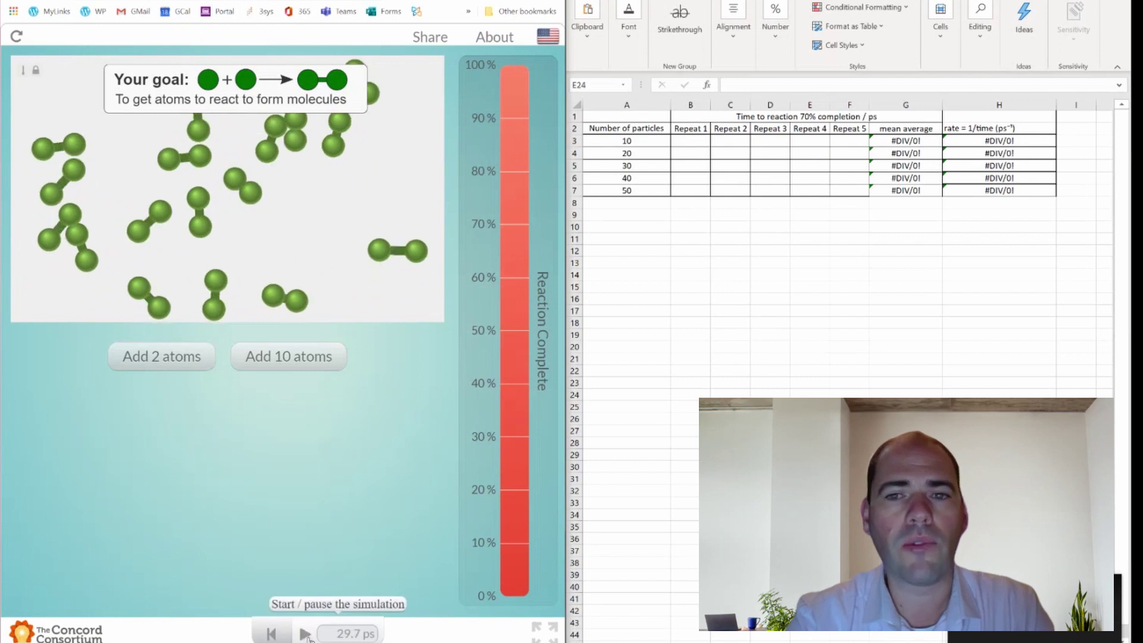
click(270, 635)
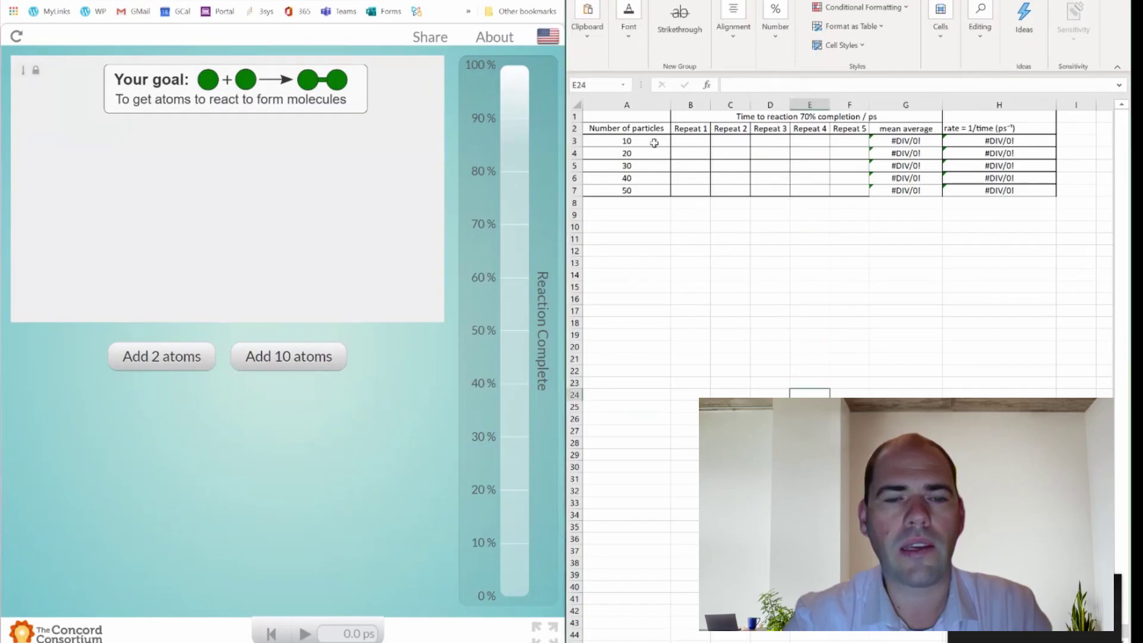
Review the 10–50 particle counts, the 10-particle repeat cells, and the G3 mean and H3 rate formulas
drag(649, 141, 647, 192)
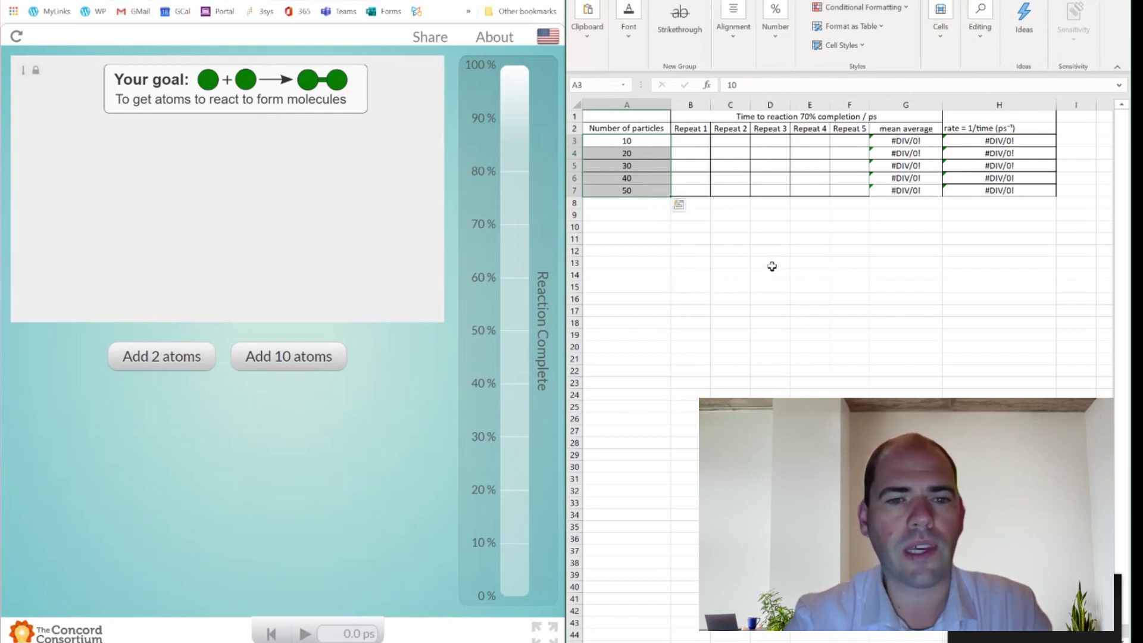
drag(690, 141, 826, 140)
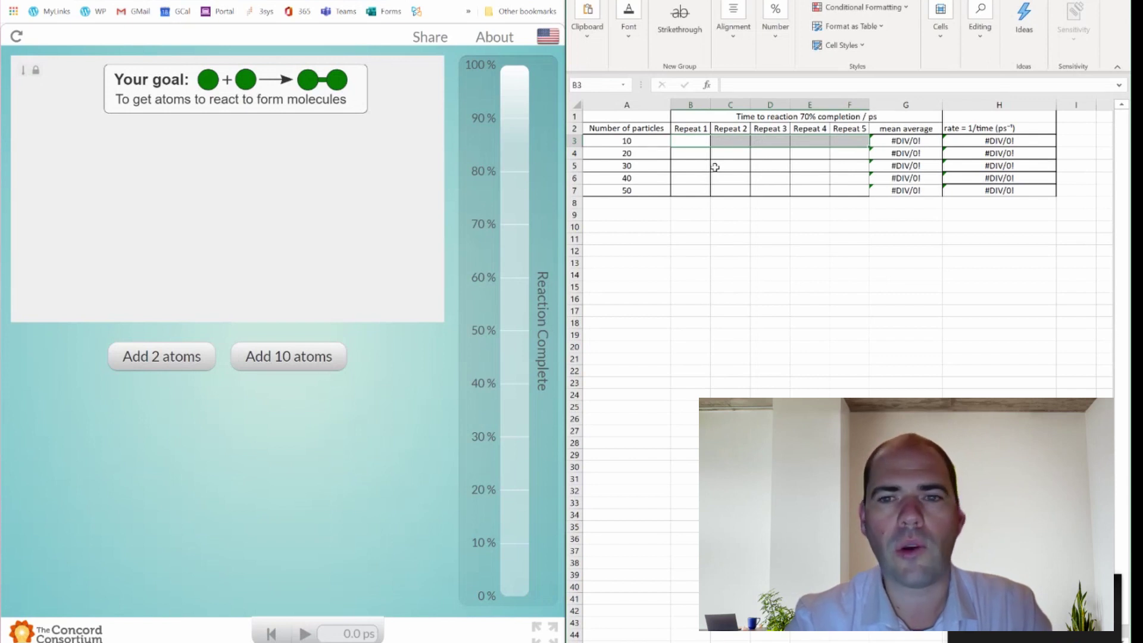
click(909, 142)
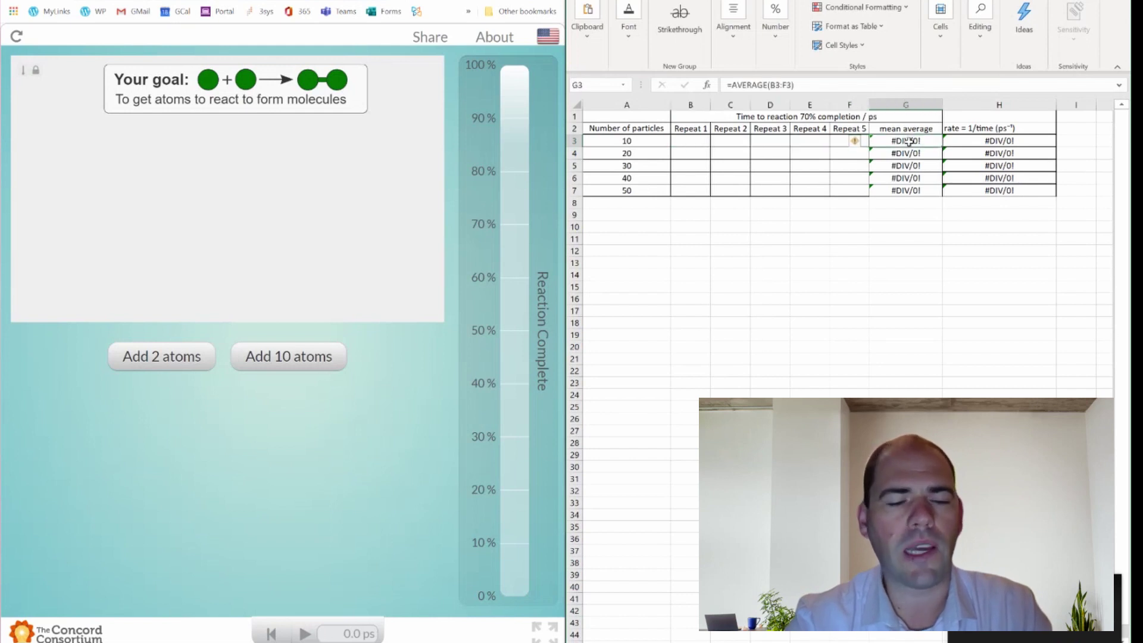
click(979, 141)
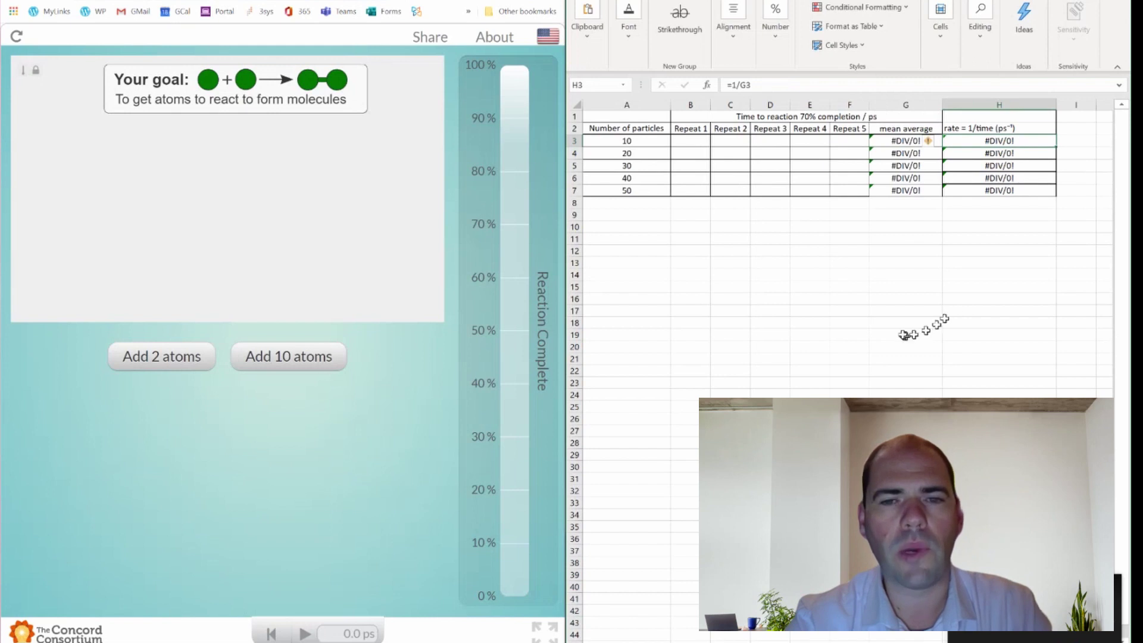
click(855, 306)
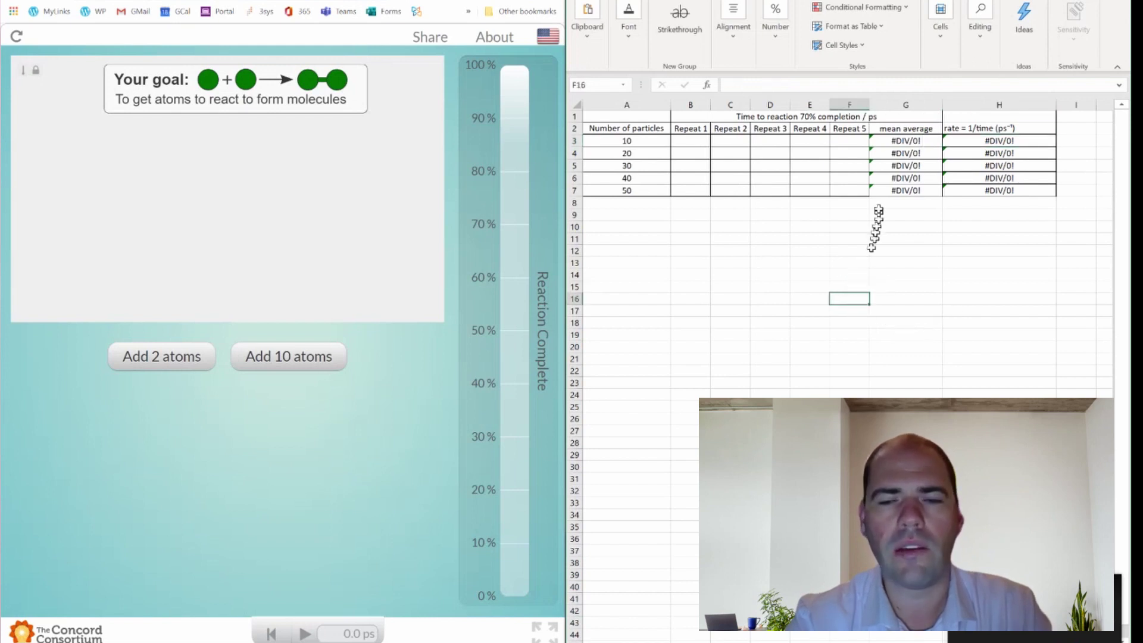
click(766, 238)
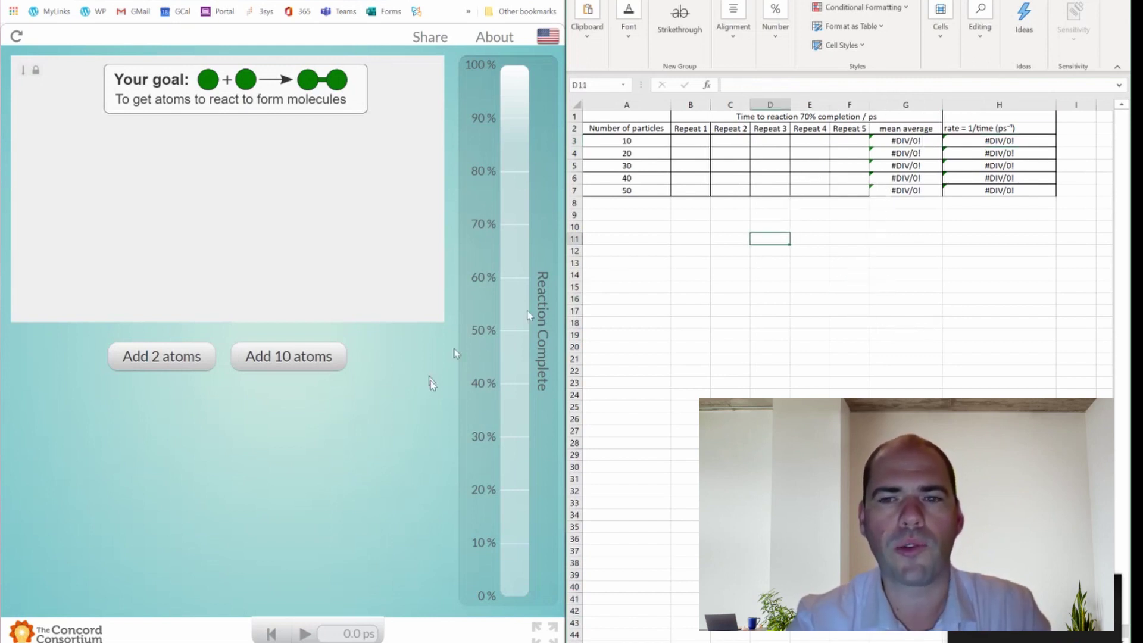
Time a 10-atom run, record 5.5 ps in B3, and reset for the next repeat
click(289, 359)
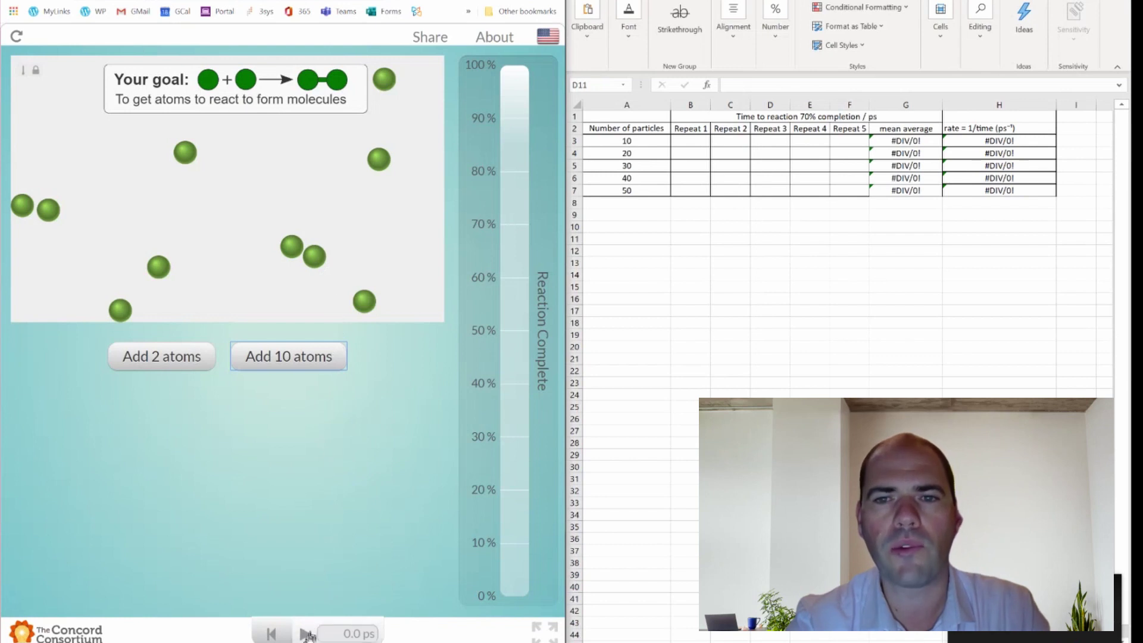
click(305, 634)
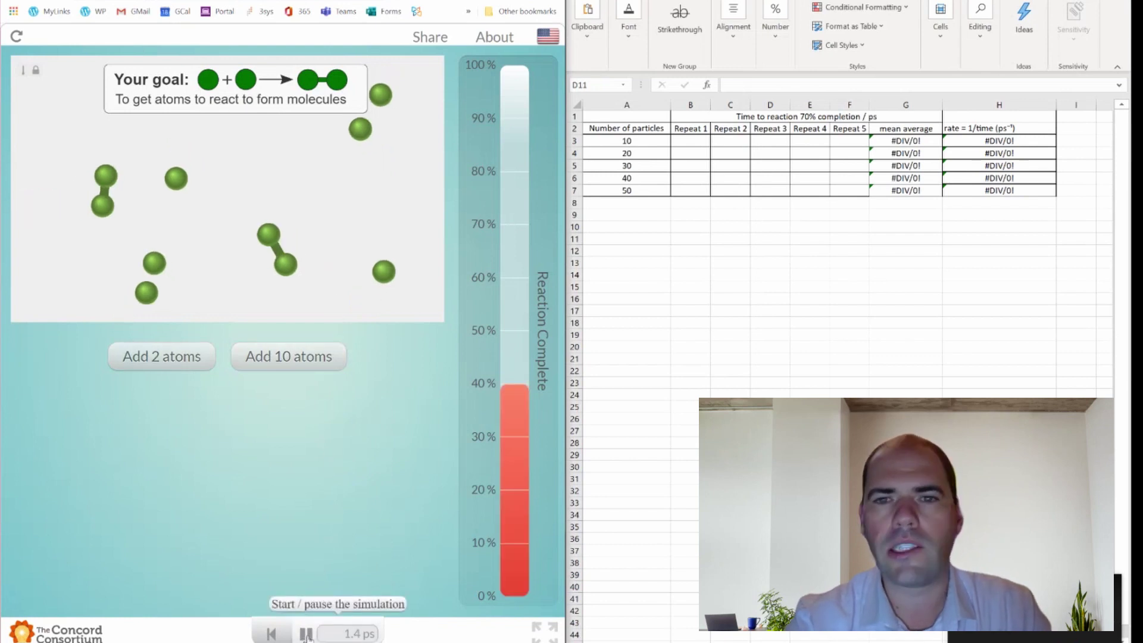
click(304, 634)
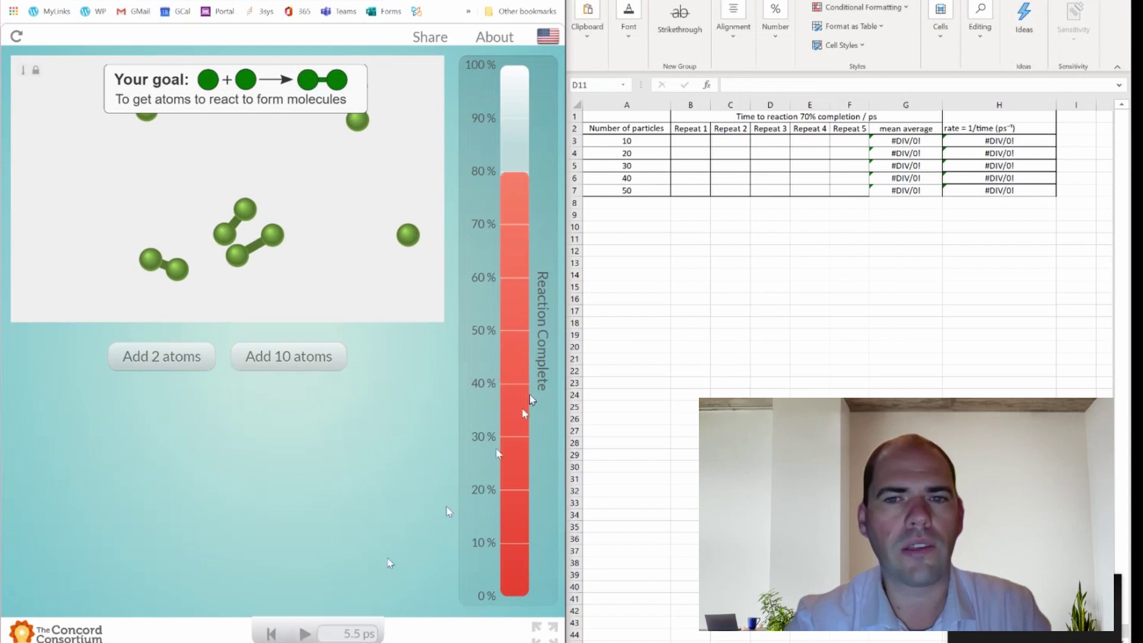
click(697, 140)
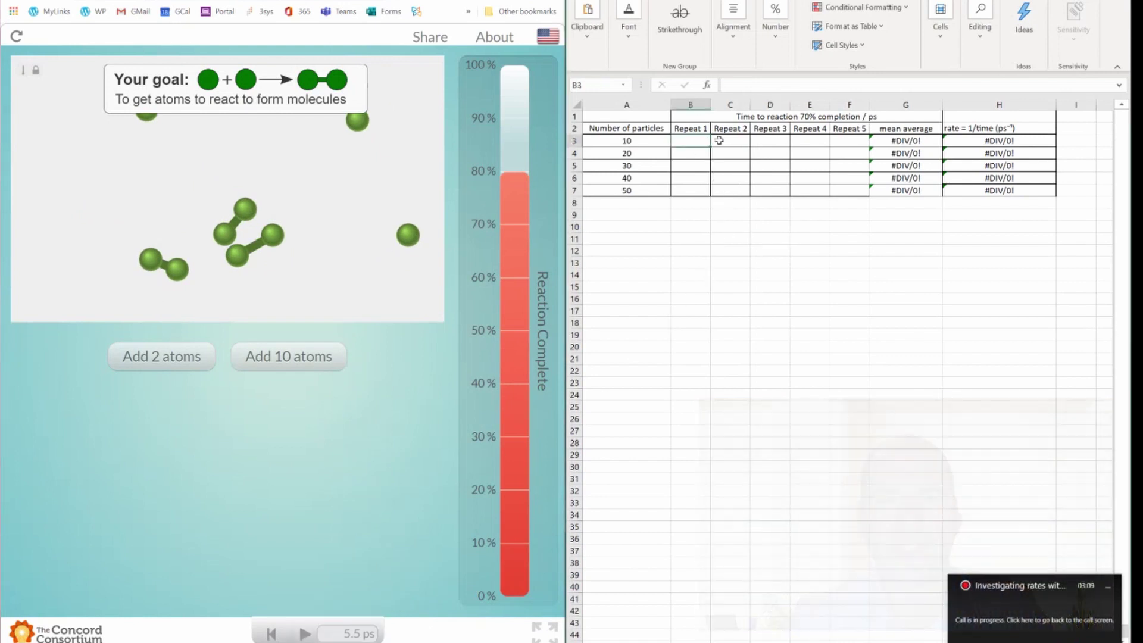
text(5.5)
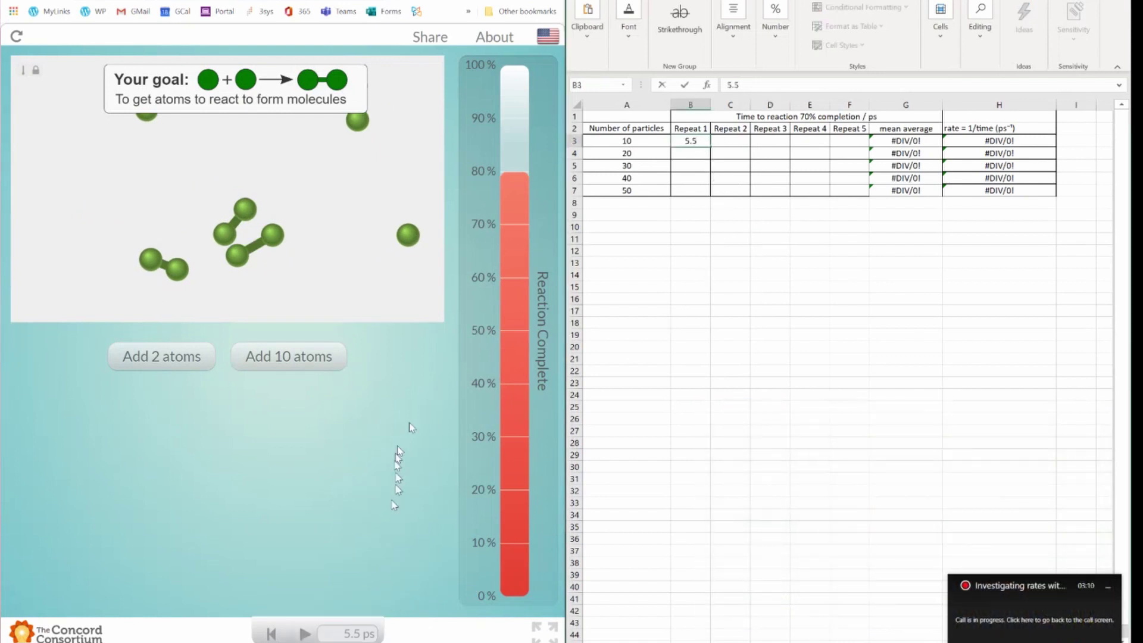
click(290, 357)
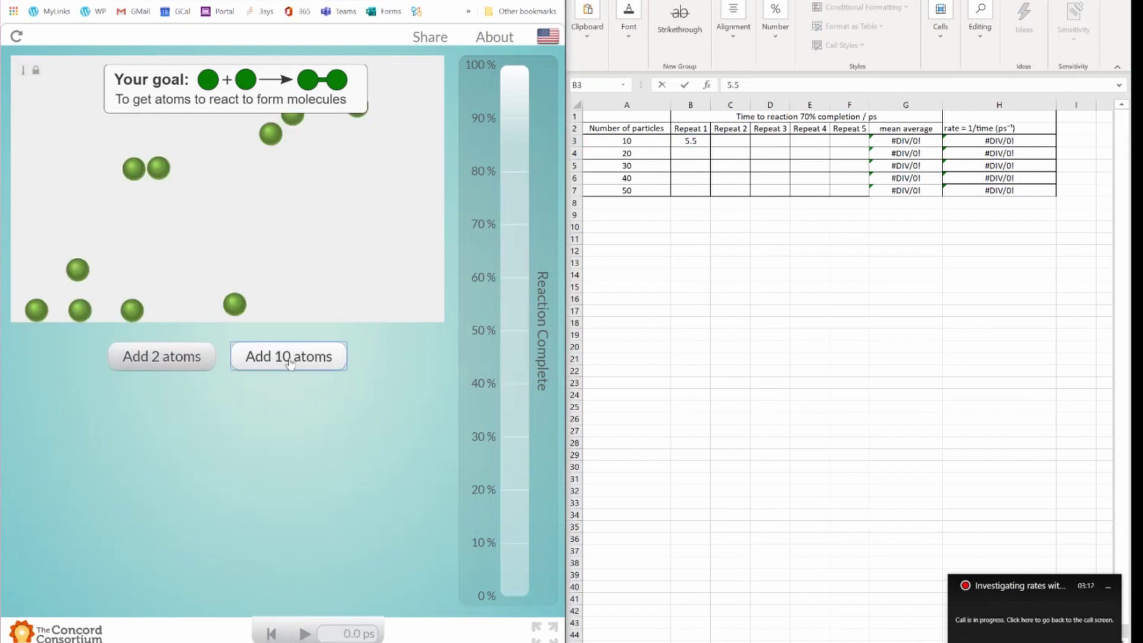
Start the next 10-atom reaction run and return focus to the finished results sheet
click(305, 635)
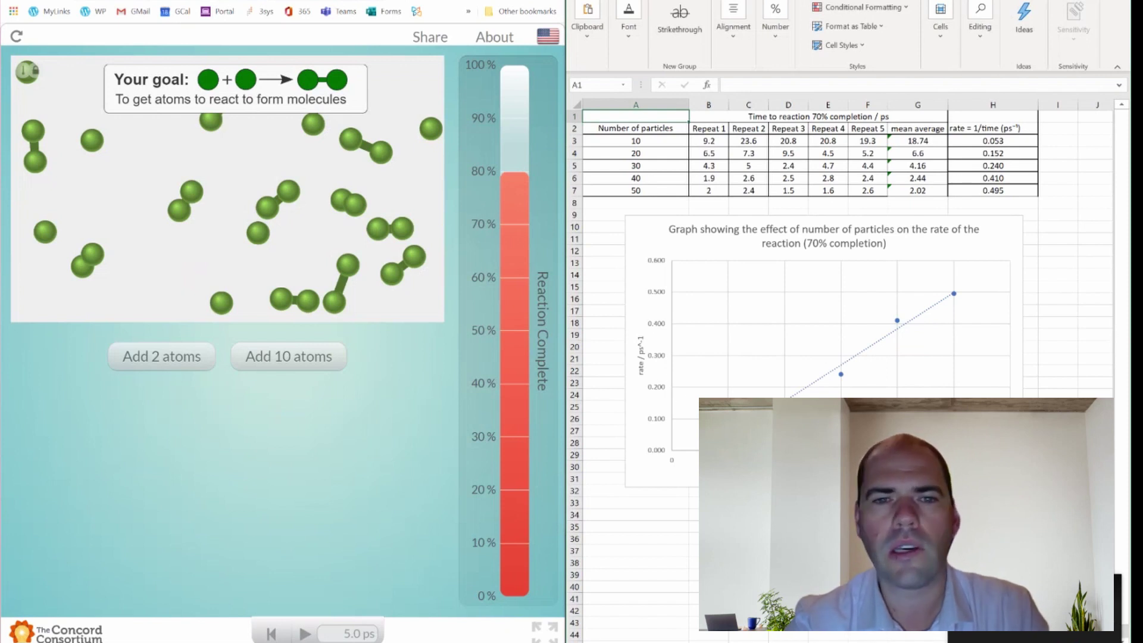
click(749, 527)
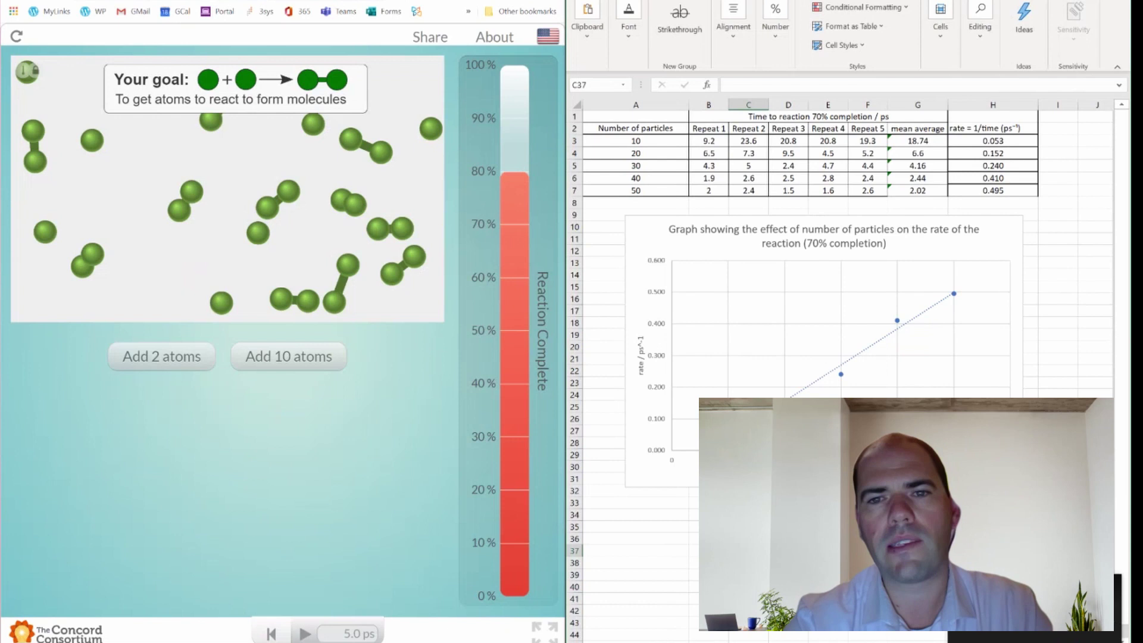
Reset and run a crowded reaction with several added batches of ten atoms
click(271, 634)
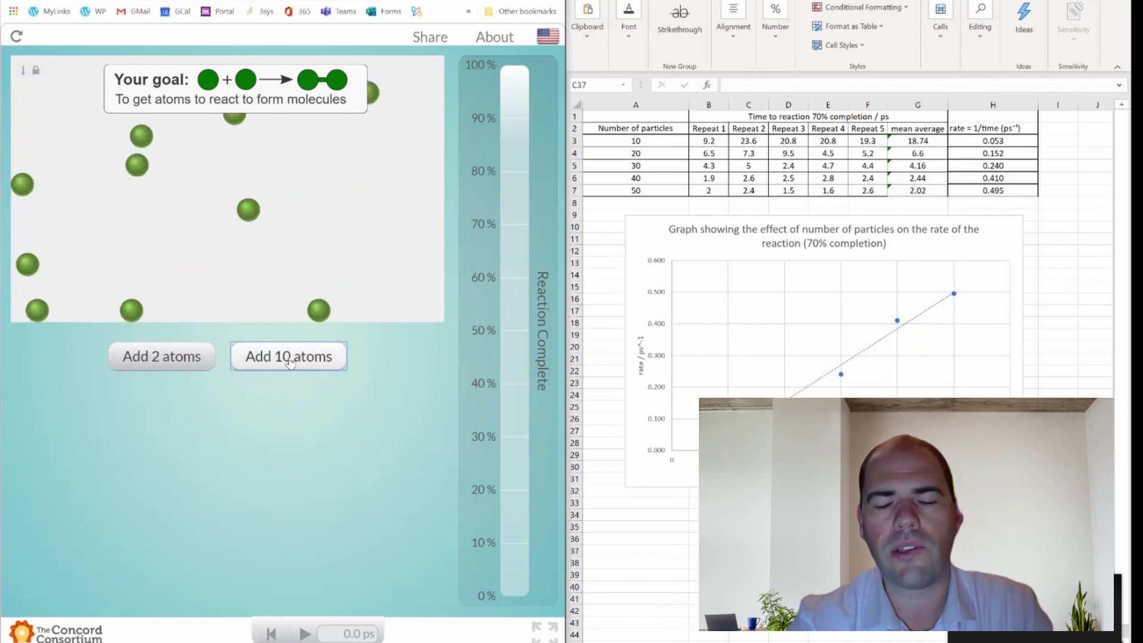
click(289, 356)
click(289, 356)
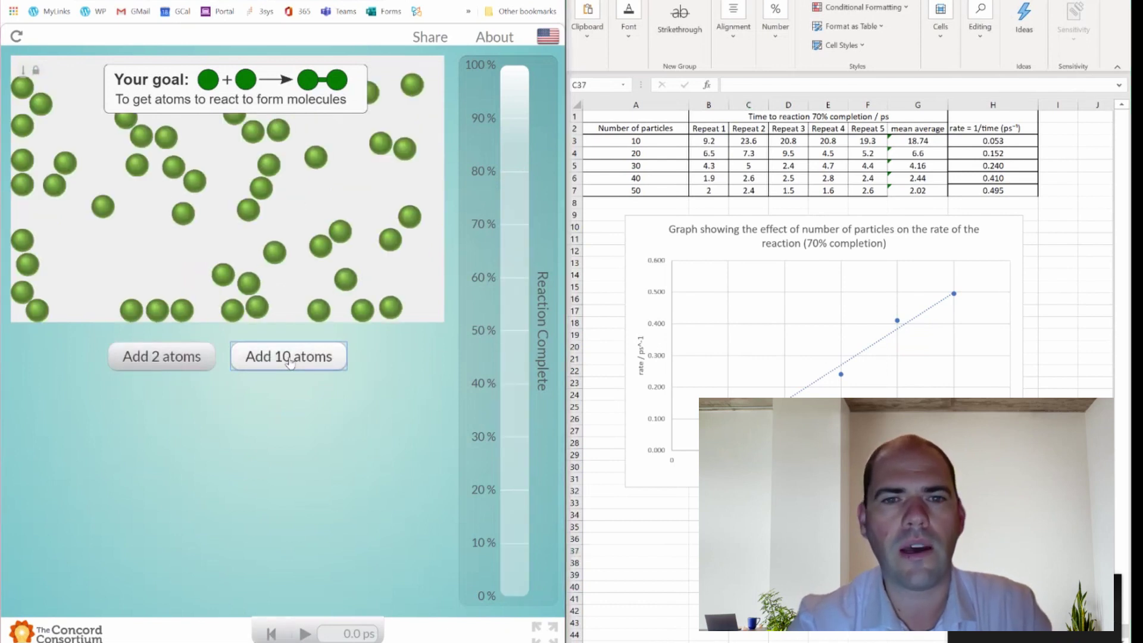
click(289, 357)
click(288, 357)
click(289, 357)
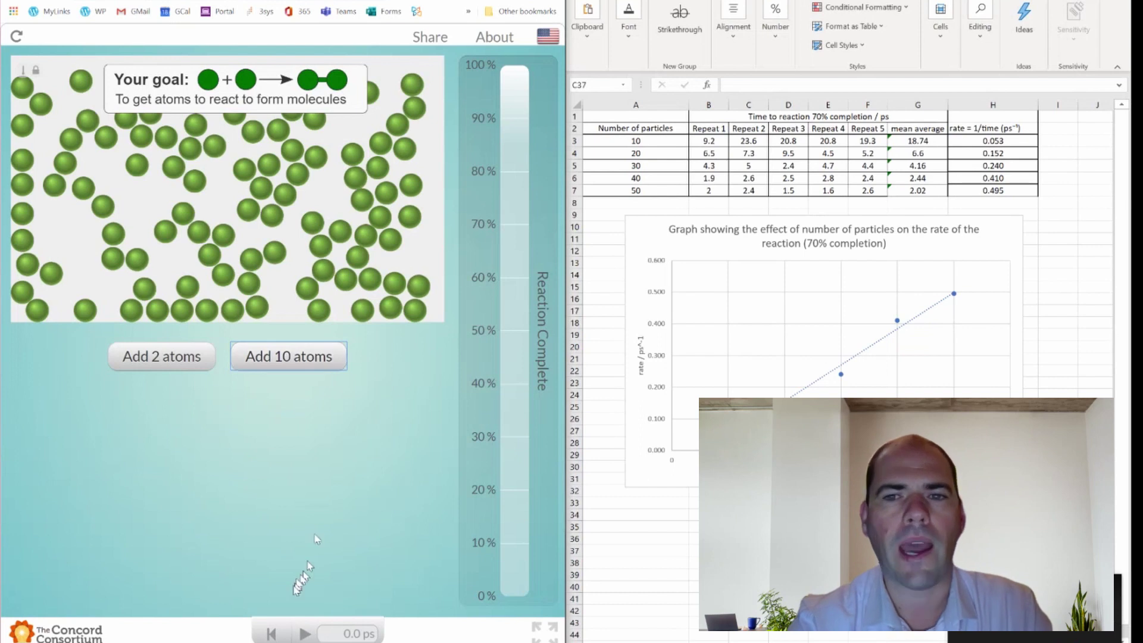
click(305, 634)
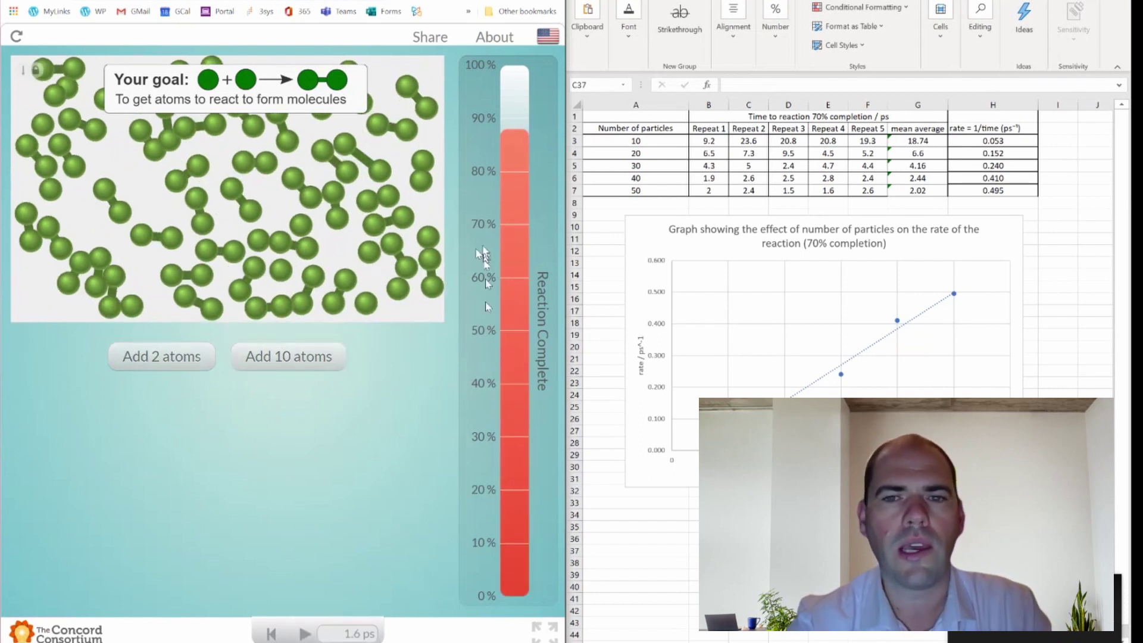
Reset and run just two atoms, pausing once they form one molecule
click(270, 633)
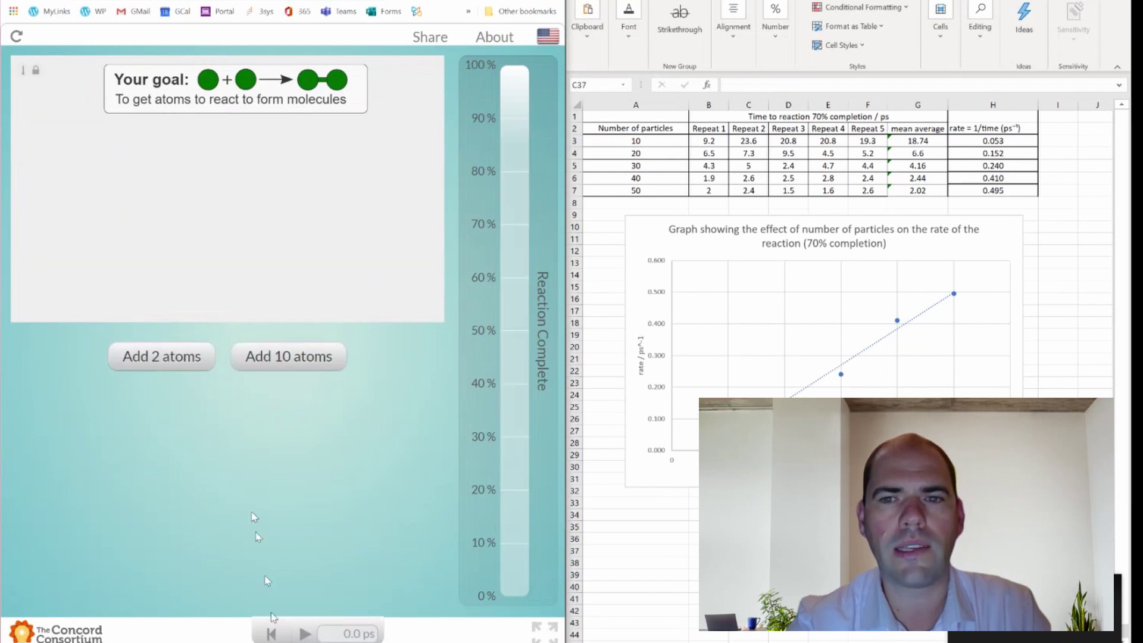
click(194, 355)
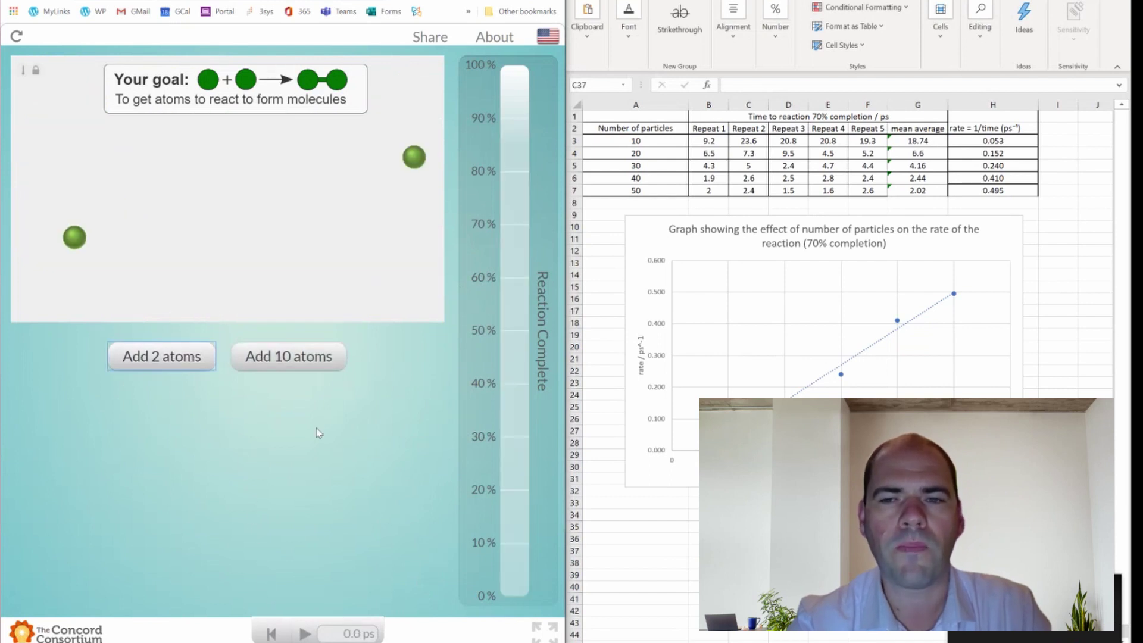
click(305, 634)
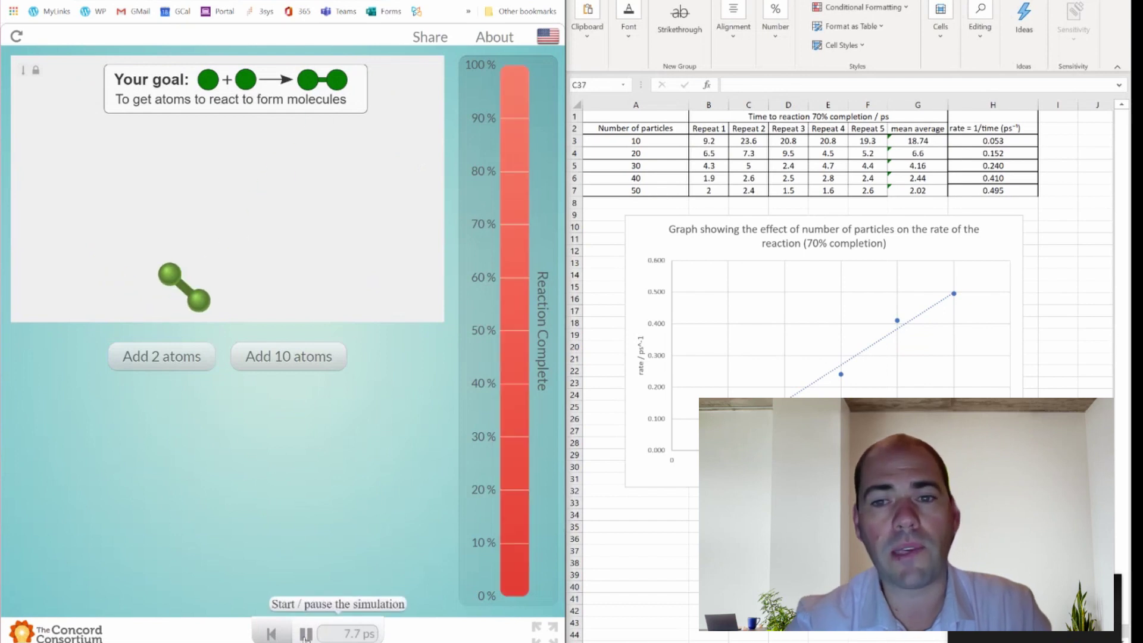
click(304, 634)
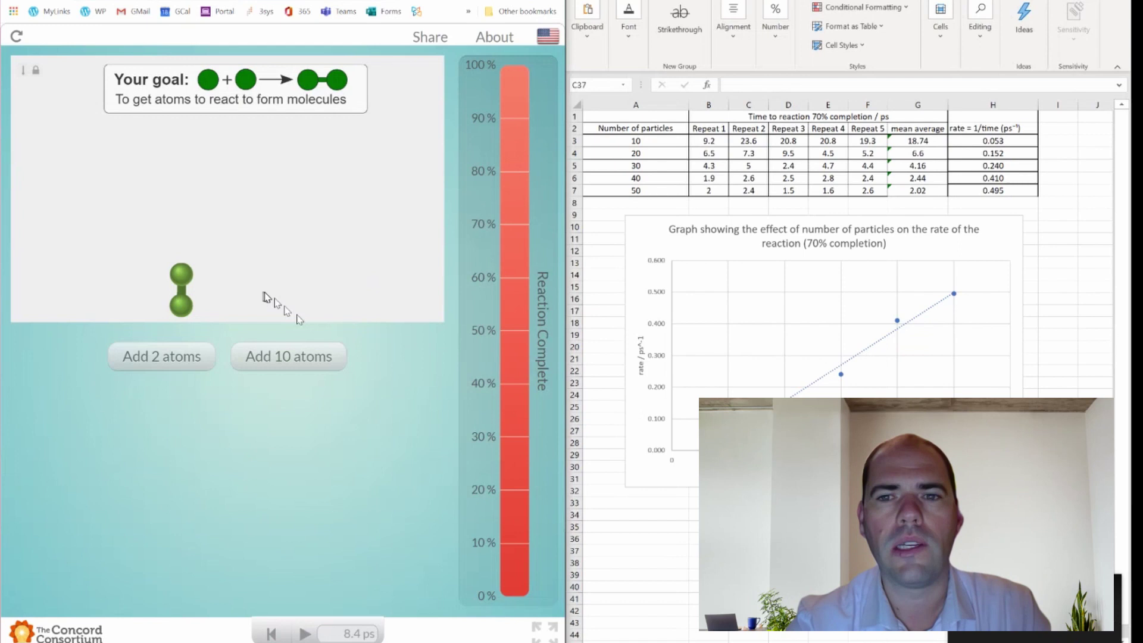
click(677, 526)
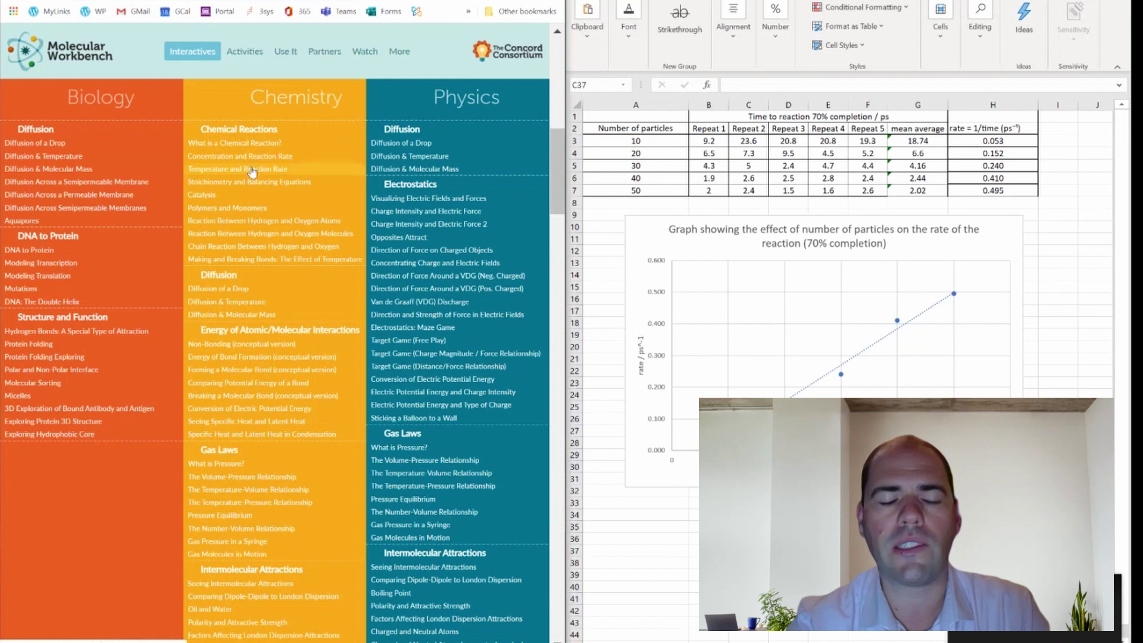
Open the Temperature and Reaction Rate interactive in a new tab and nudge its temperature up
right_click(253, 169)
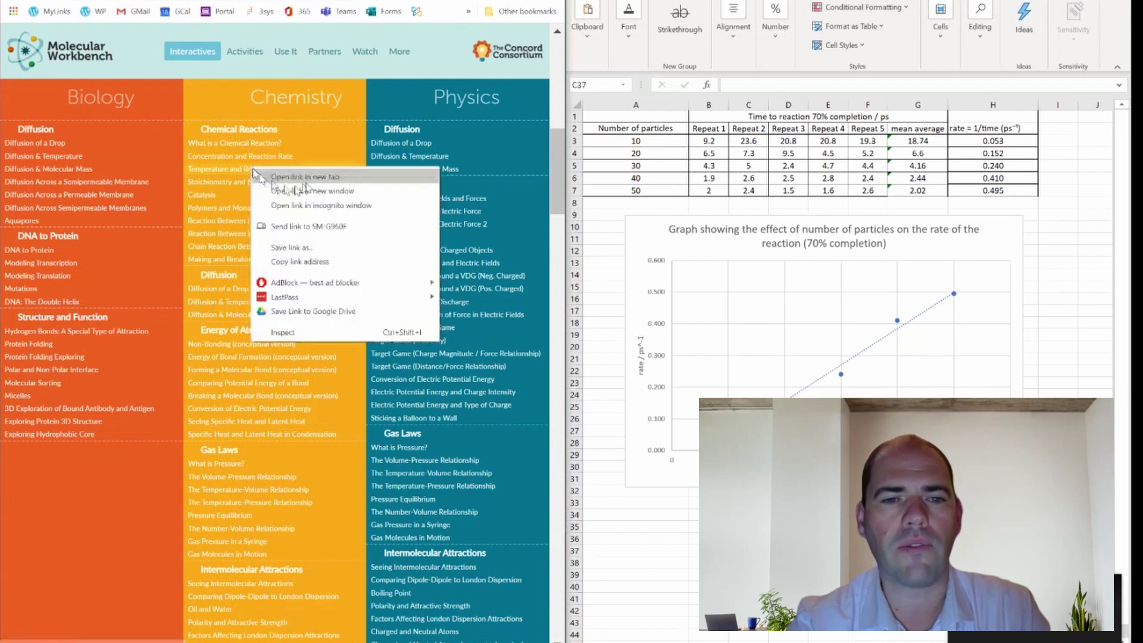
click(315, 180)
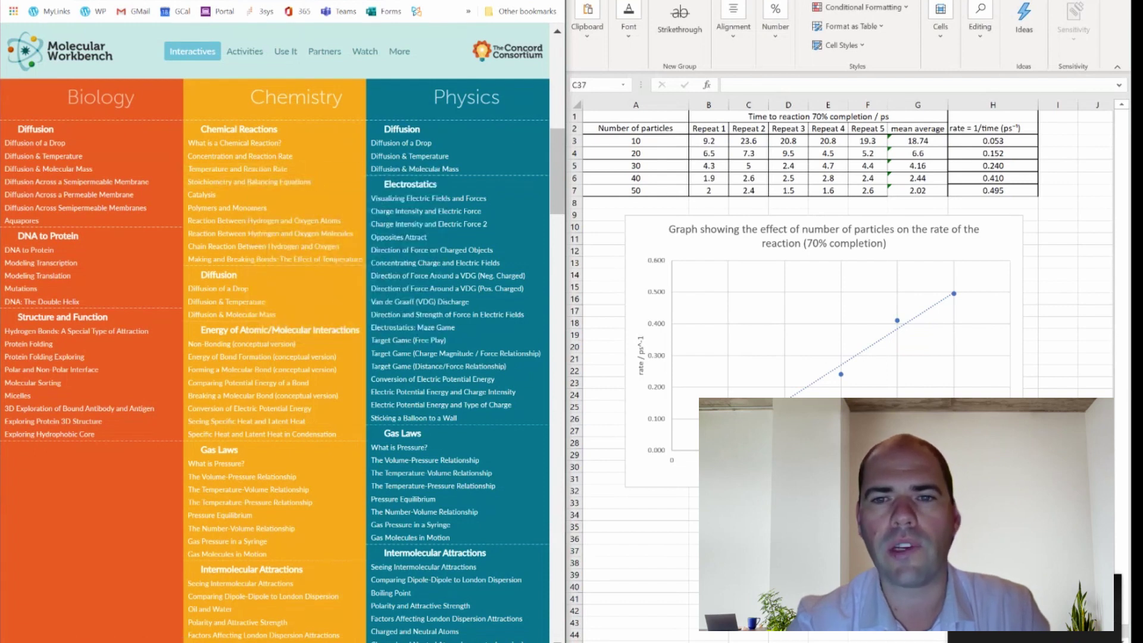
key(ctrl+Tab)
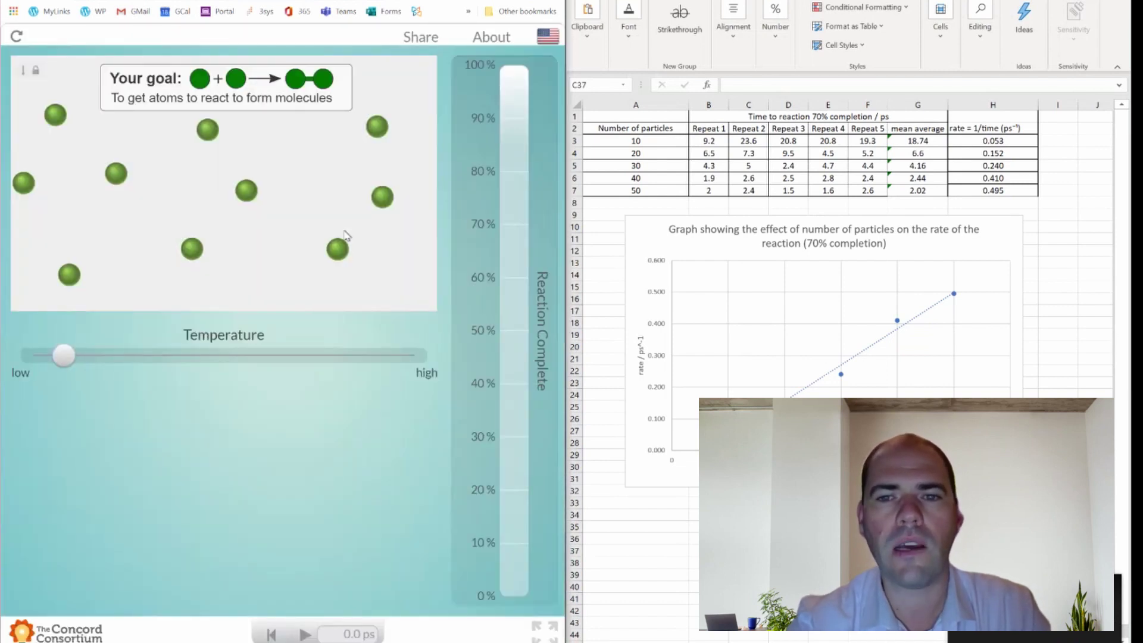
drag(63, 356, 122, 367)
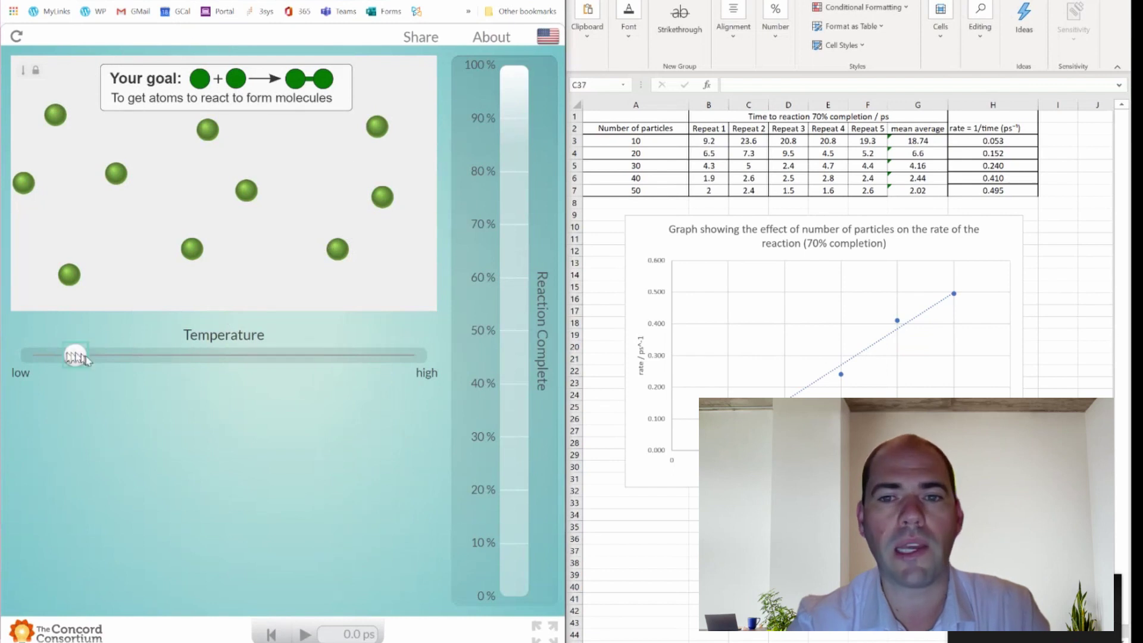